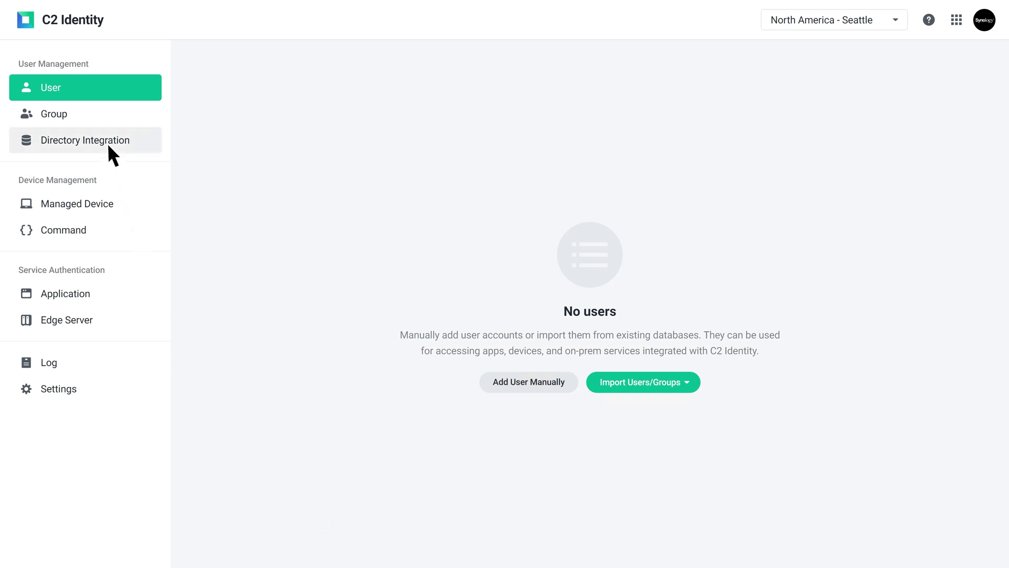
Begin an Active Directory integration, download the AD Sync installer, and open it in Downloads.
left_click(108, 144)
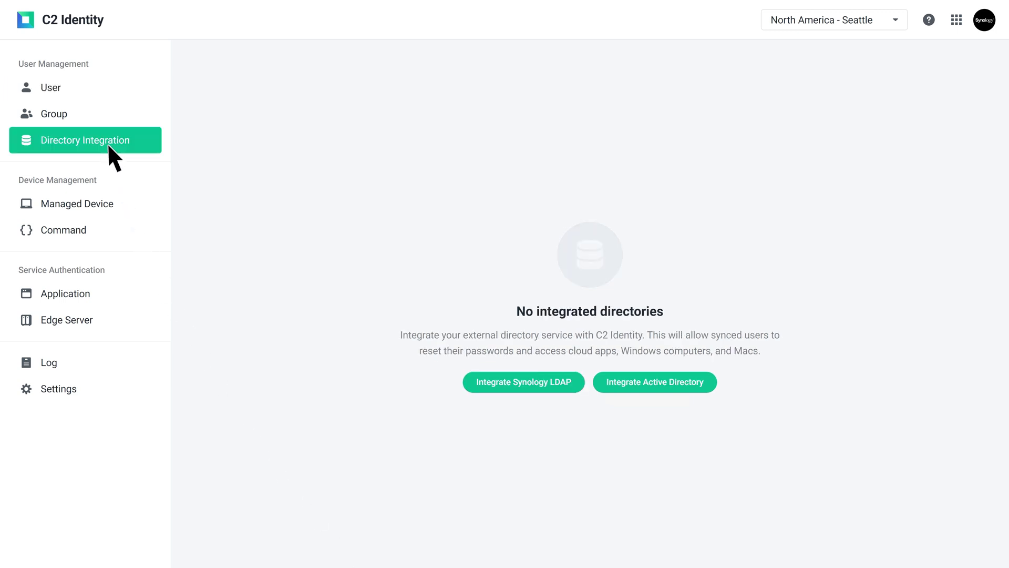
left_click(638, 384)
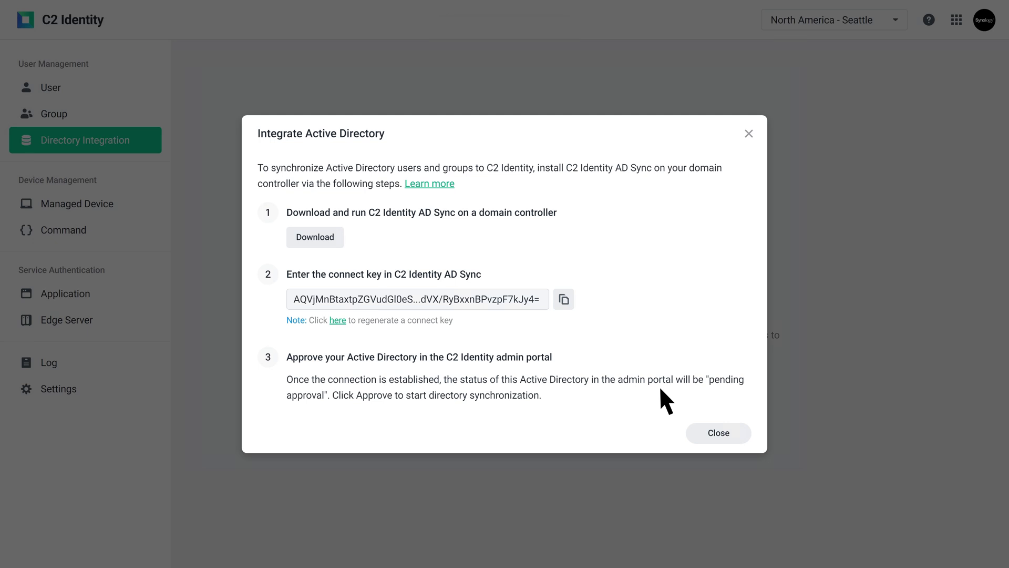
left_click(316, 238)
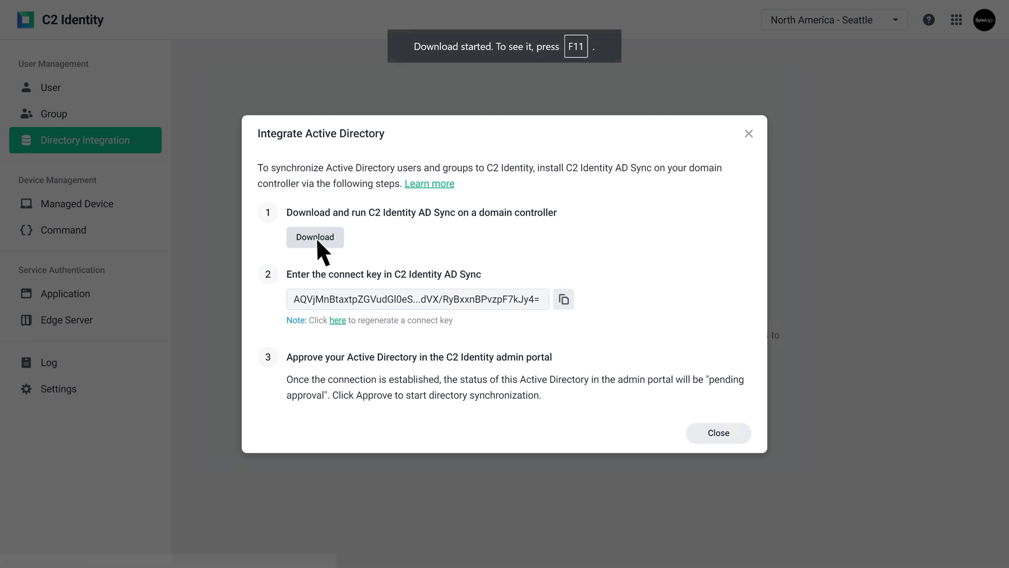
mouse_move(121, 563)
left_click(121, 554)
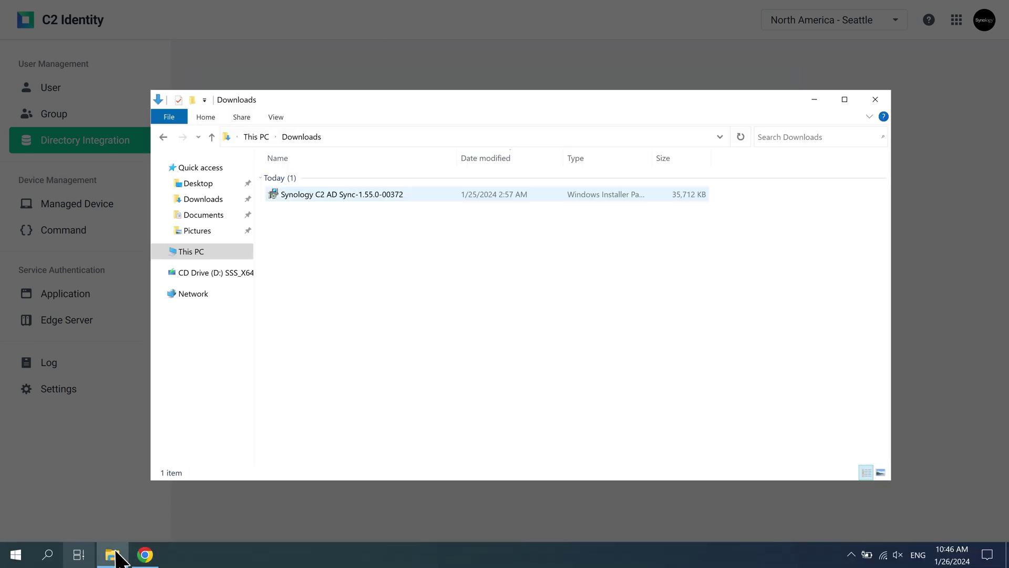
Run the downloaded installer, accept the license, and finish setup to launch the AD Sync Agent.
double_click(406, 199)
left_click(570, 371)
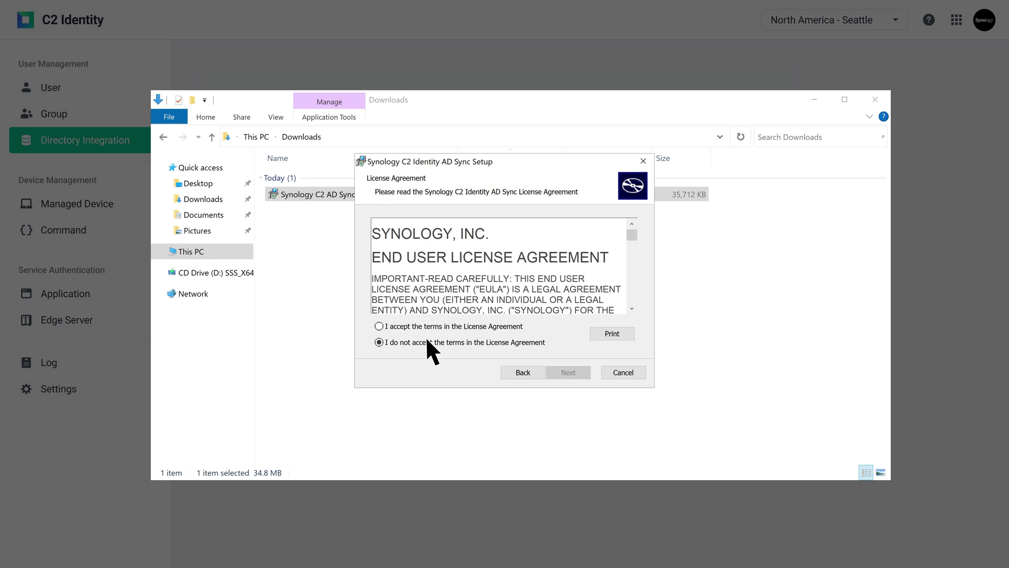
left_click(378, 326)
left_click(565, 370)
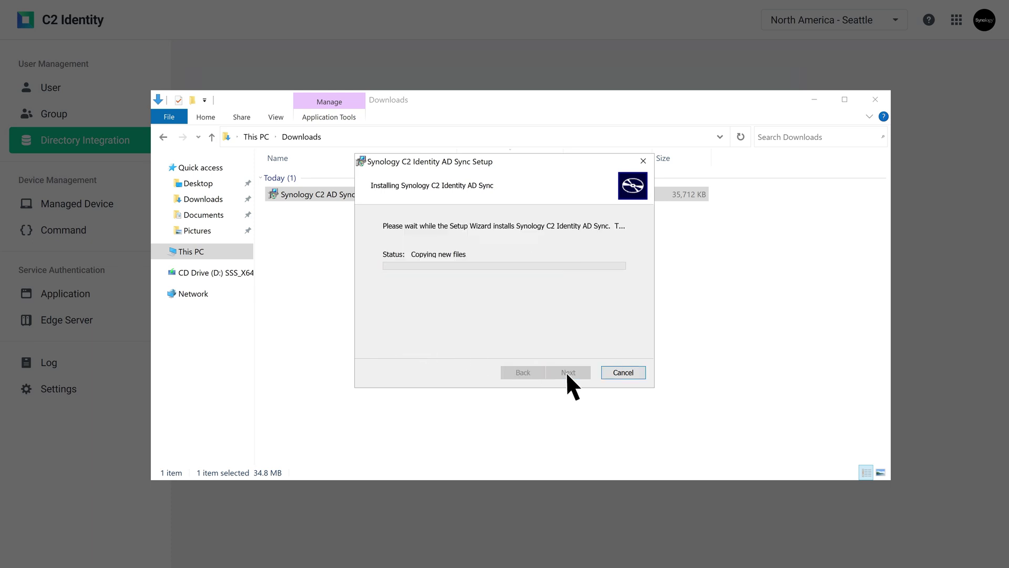
left_click(565, 370)
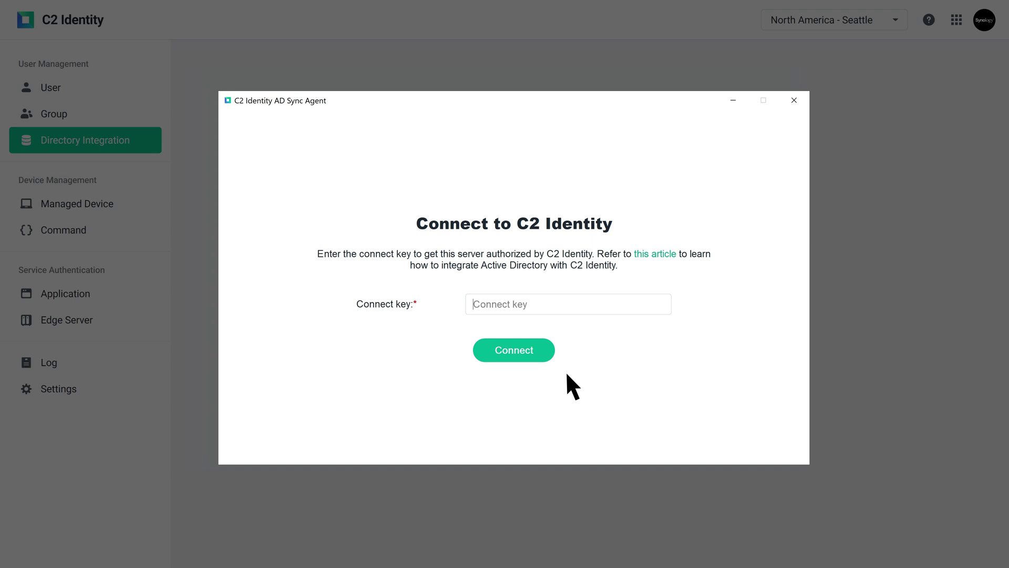
Copy the portal's connect key, paste it into the AD Sync Agent, and connect.
mouse_move(504, 560)
left_click(148, 556)
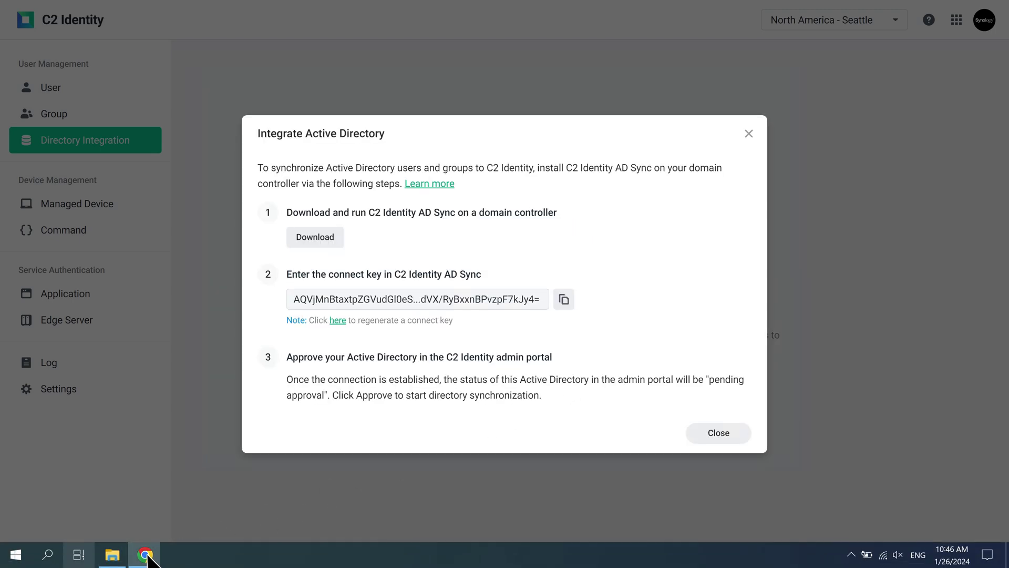
left_click(564, 300)
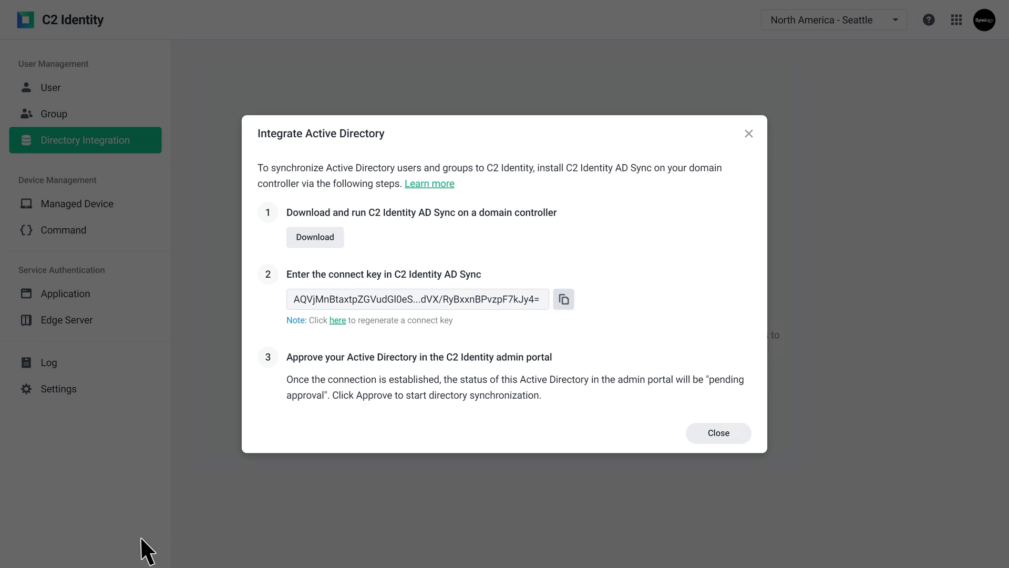
left_click(145, 555)
left_click(566, 305)
key("ctrl+v")
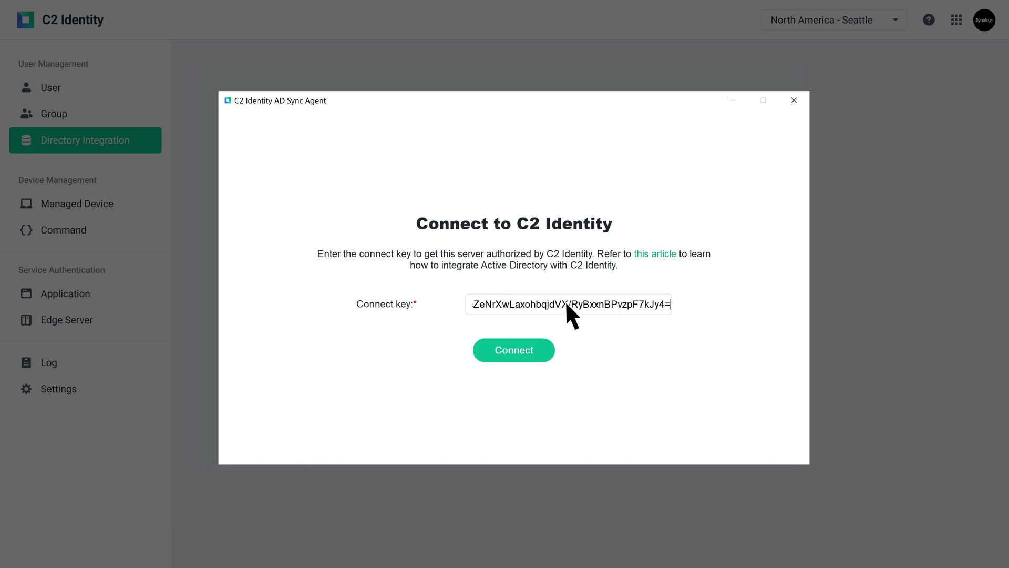
left_click(520, 350)
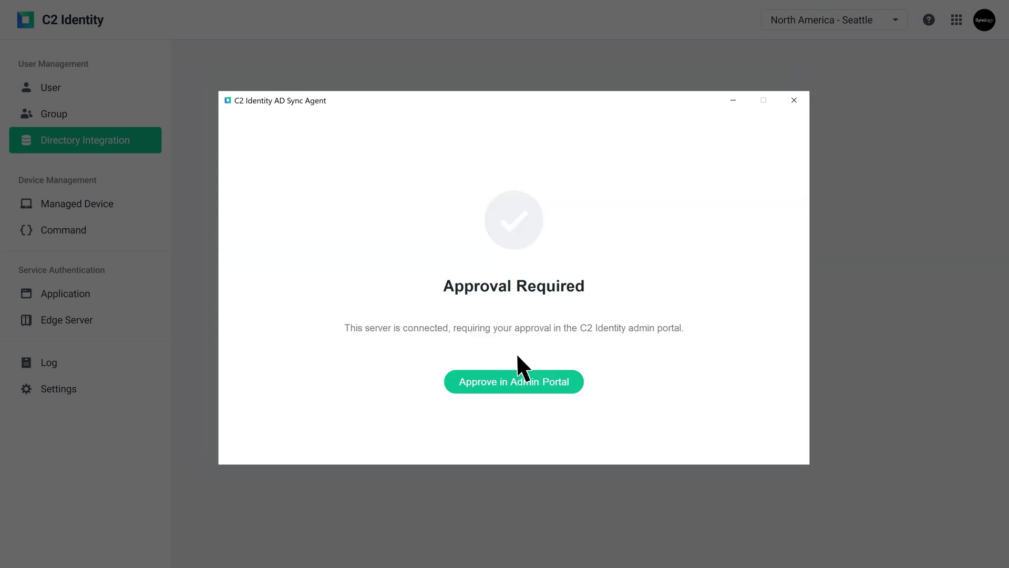
Approve the detected Active Directory, start syncing, and view the synced users list.
left_click(518, 381)
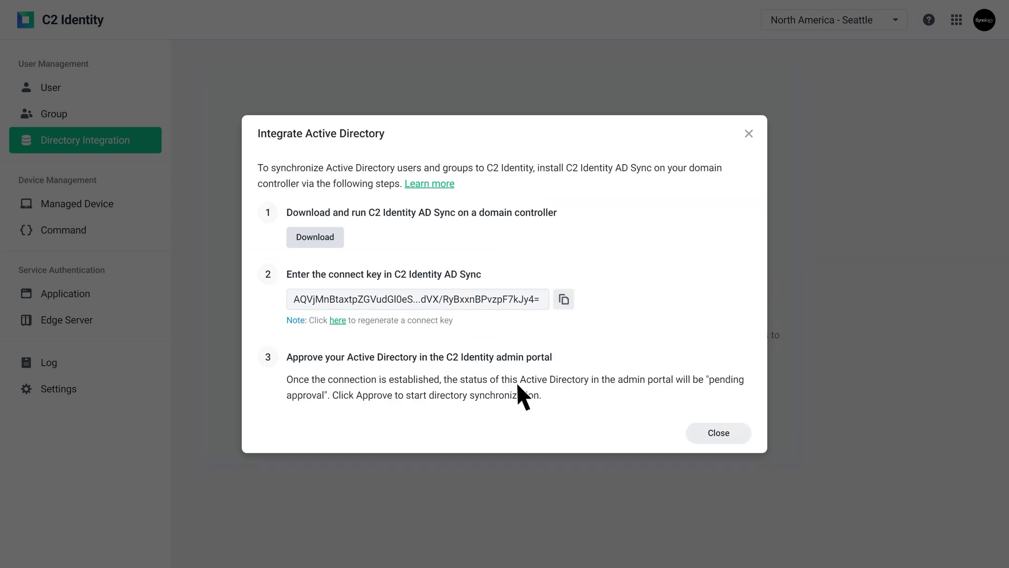
left_click(748, 135)
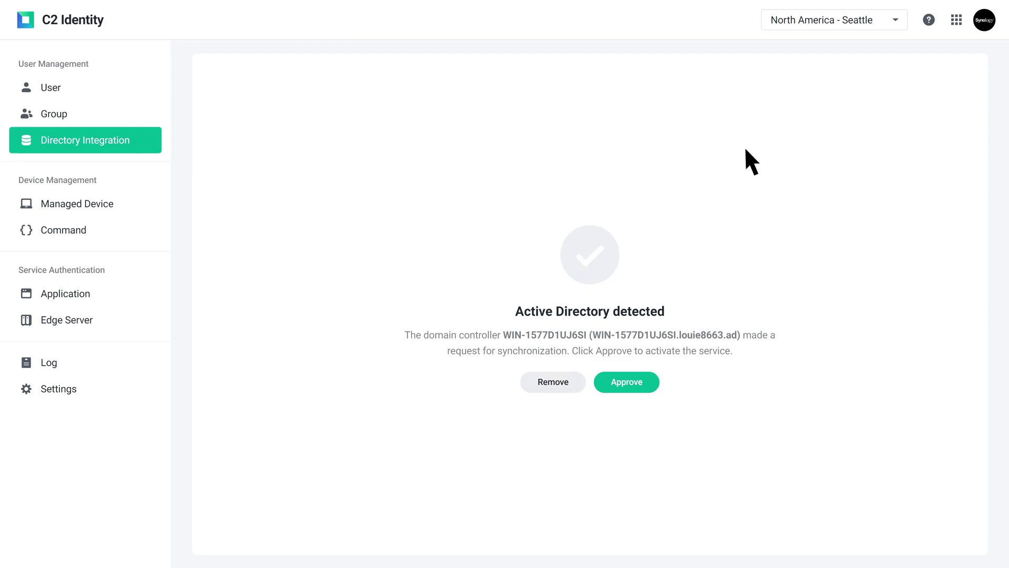
left_click(632, 382)
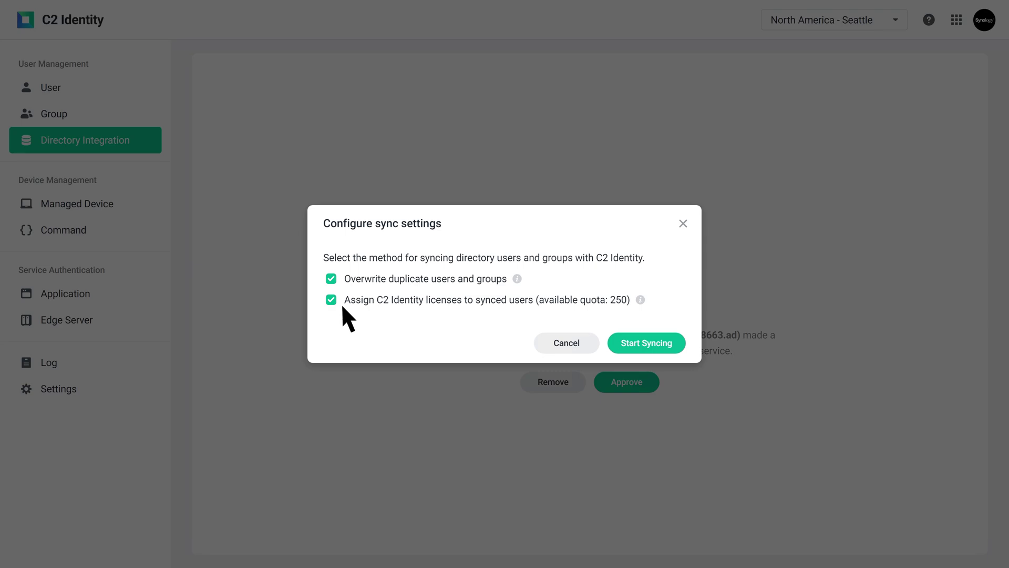
left_click(637, 344)
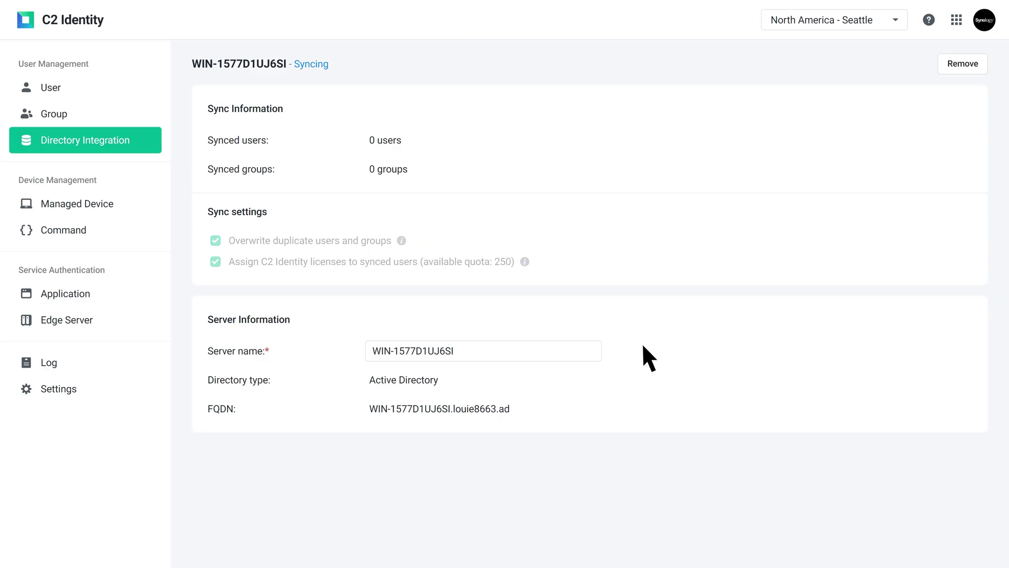
left_click(83, 88)
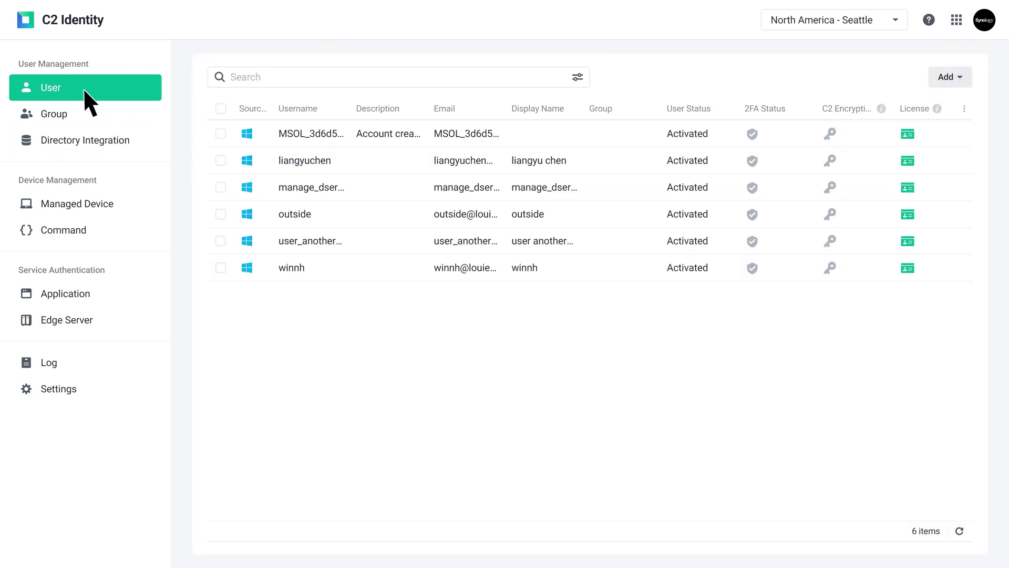
Check the synced groups, then begin an Import From Active Directory and download its export tool.
left_click(84, 109)
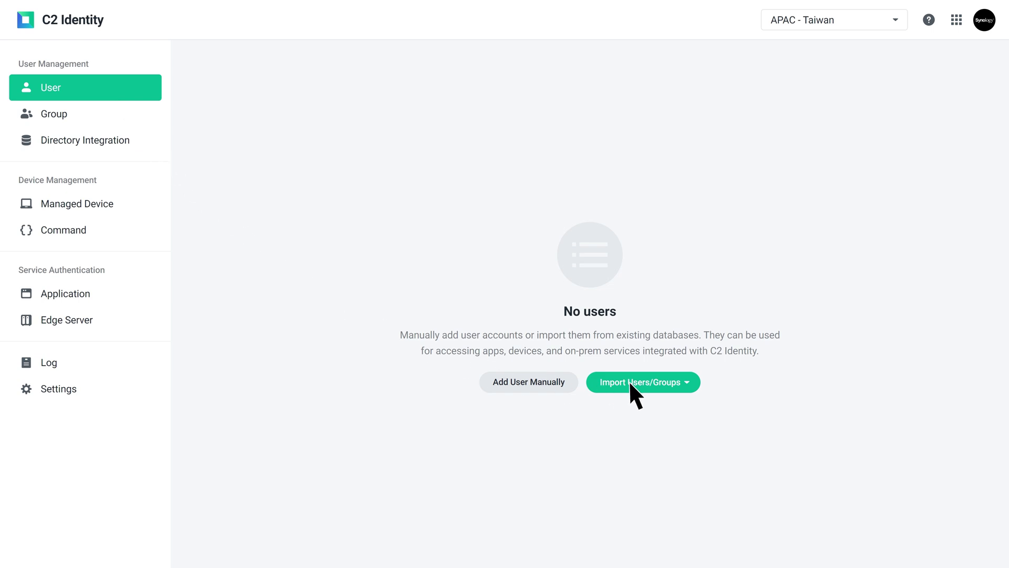
left_click(642, 382)
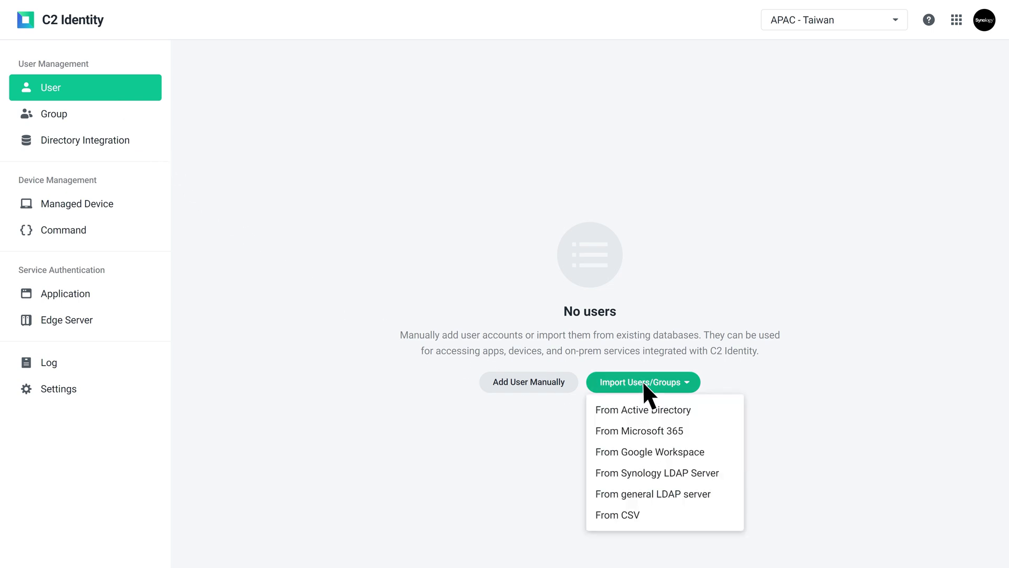
left_click(648, 408)
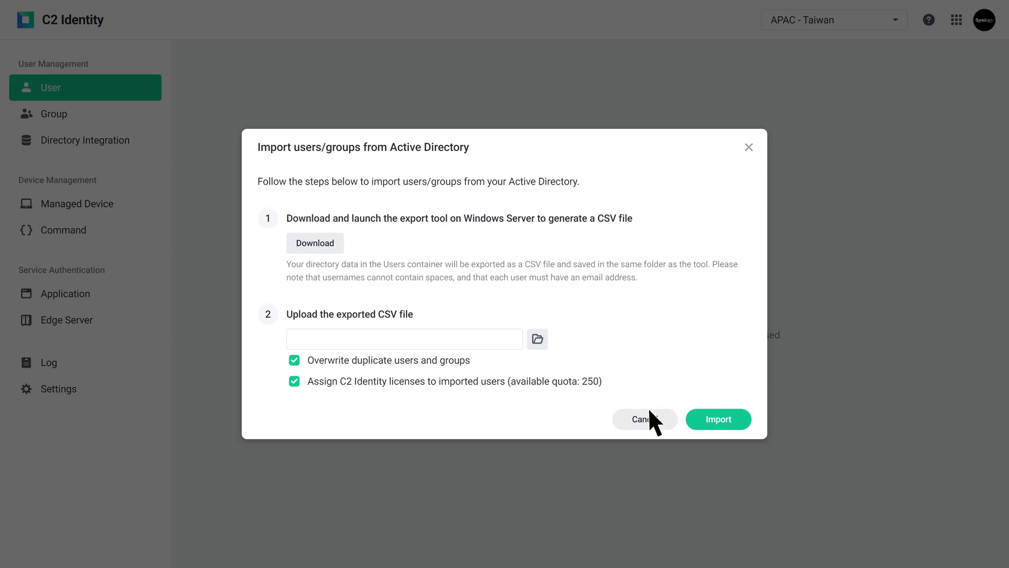
left_click(314, 249)
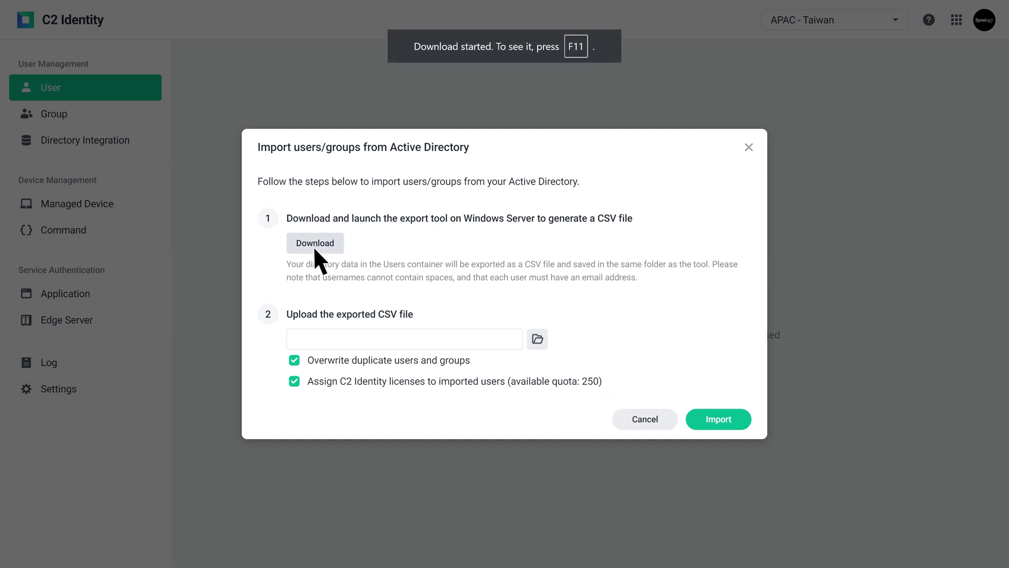
mouse_move(136, 562)
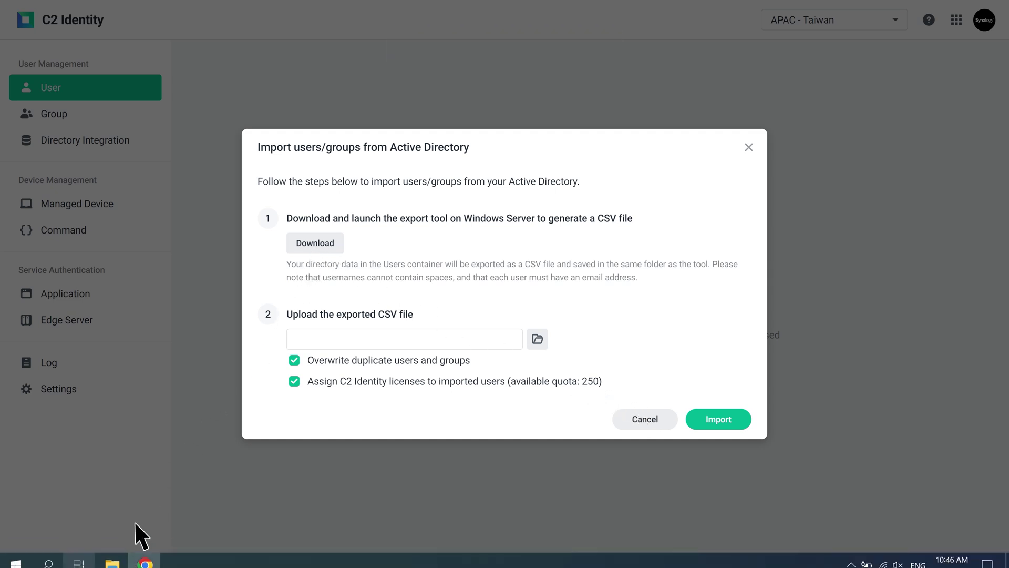
Run the export tool, open the generated CSV in Excel, and check Abigail's username and email.
left_click(112, 556)
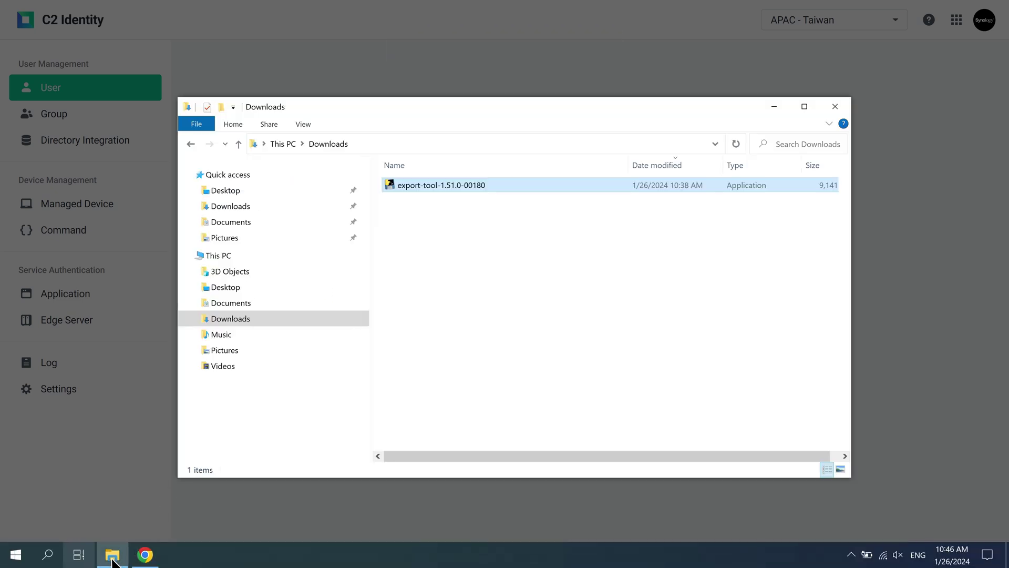
double_click(487, 185)
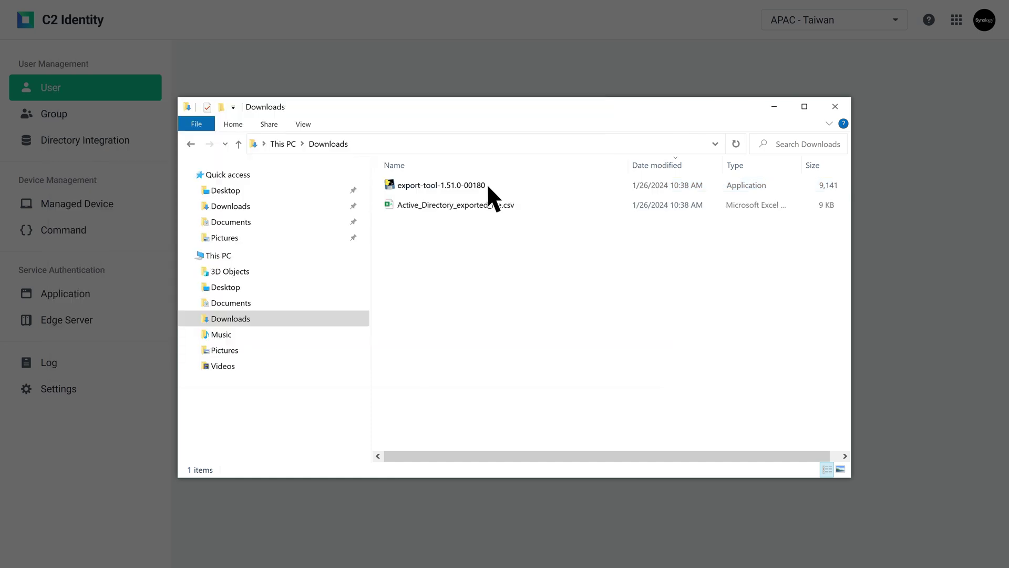
double_click(487, 205)
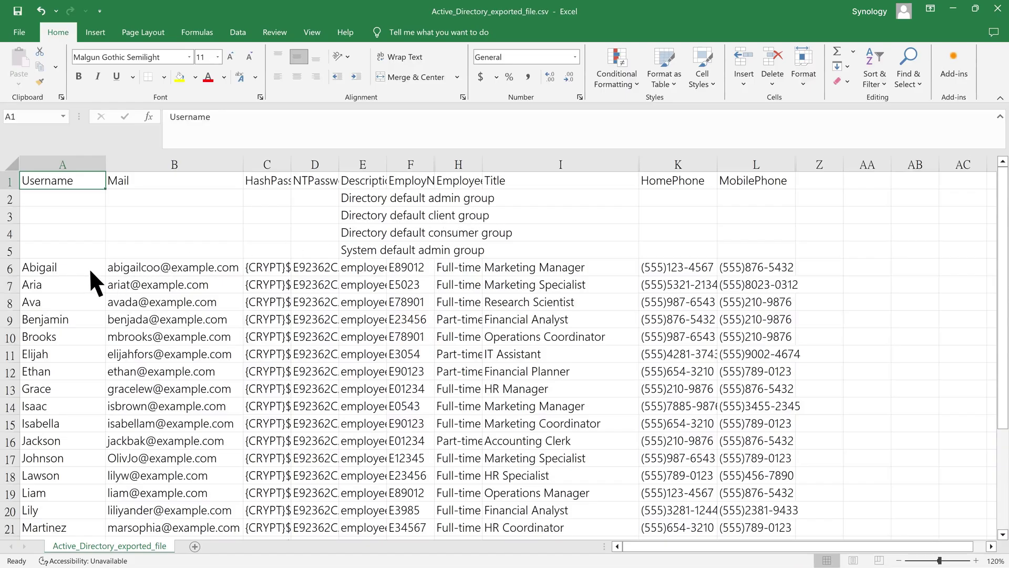
left_click(89, 267)
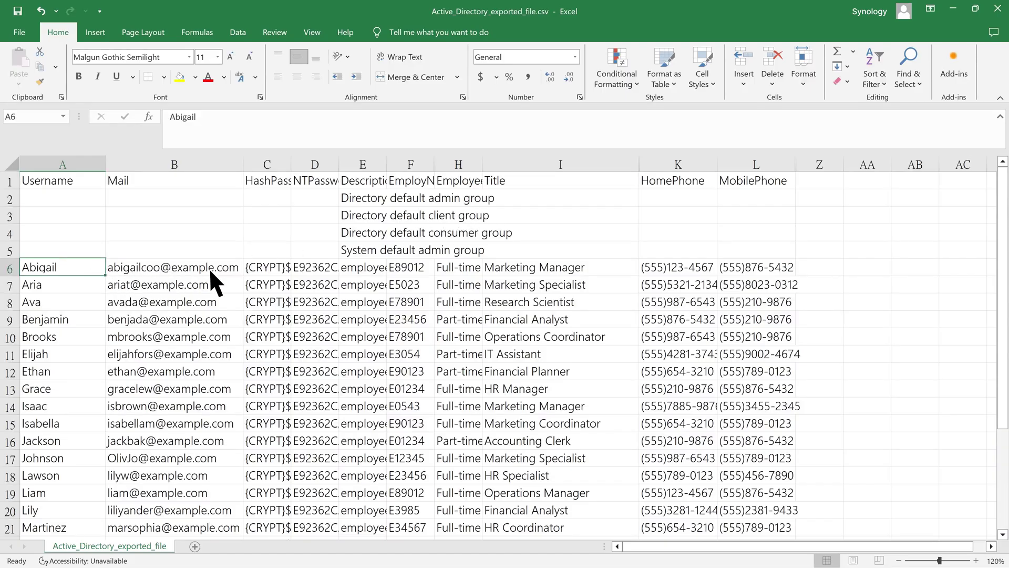
left_click(240, 268)
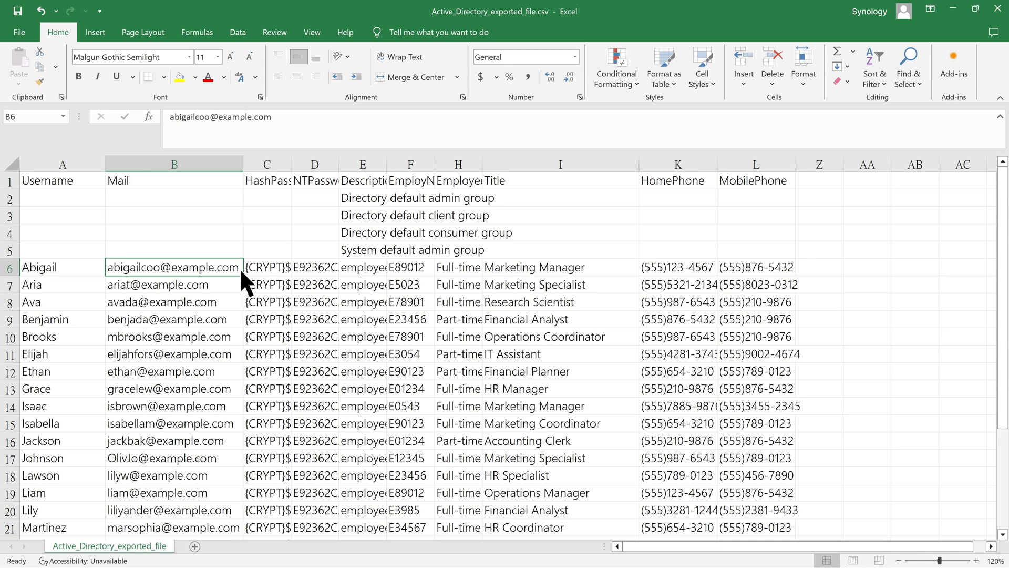
Attach Active_Directory_exported_file.csv to the import dialog, import it, and confirm the result.
left_click(145, 554)
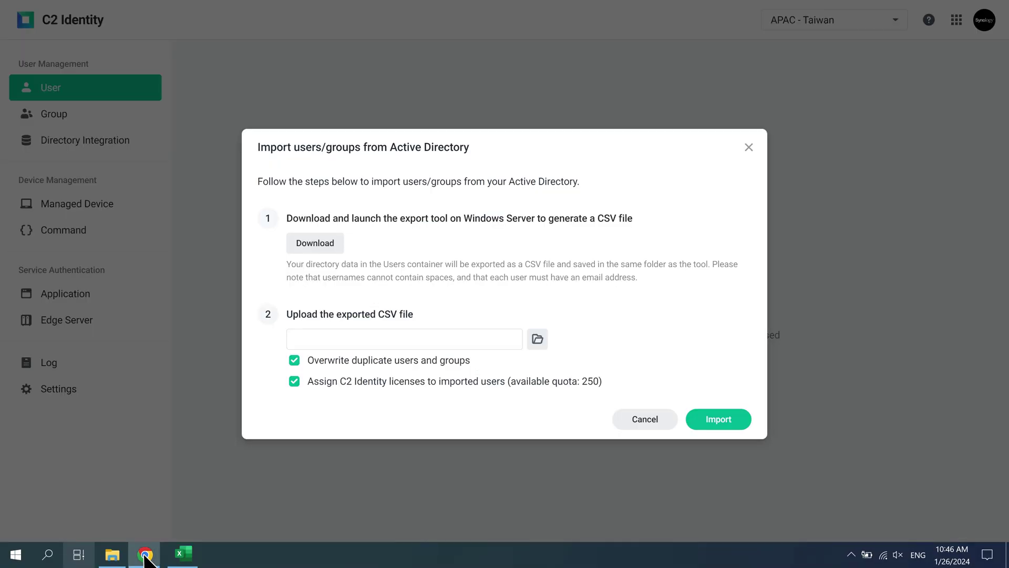
left_click(537, 339)
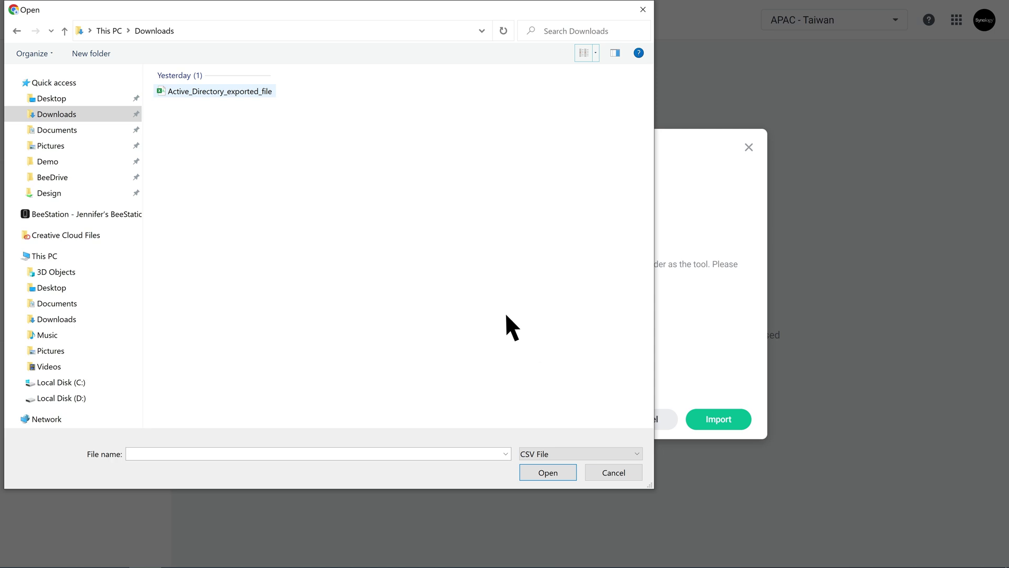
left_click(227, 92)
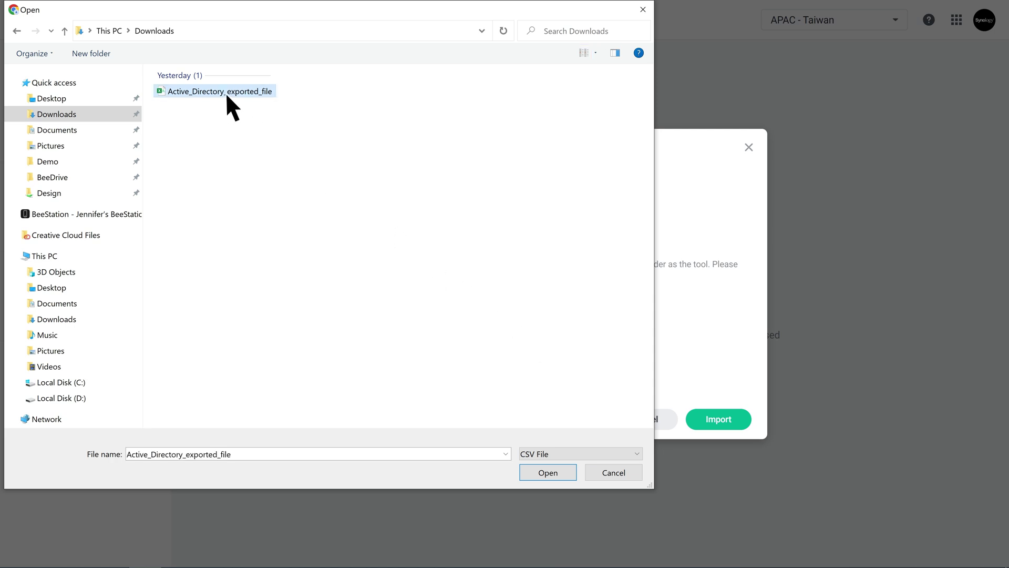
left_click(545, 472)
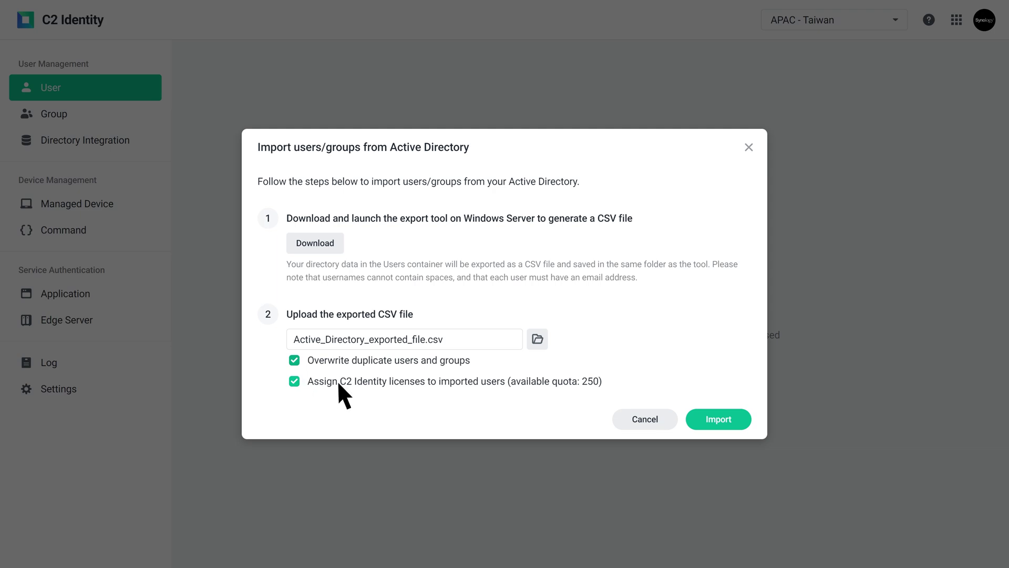
left_click(719, 421)
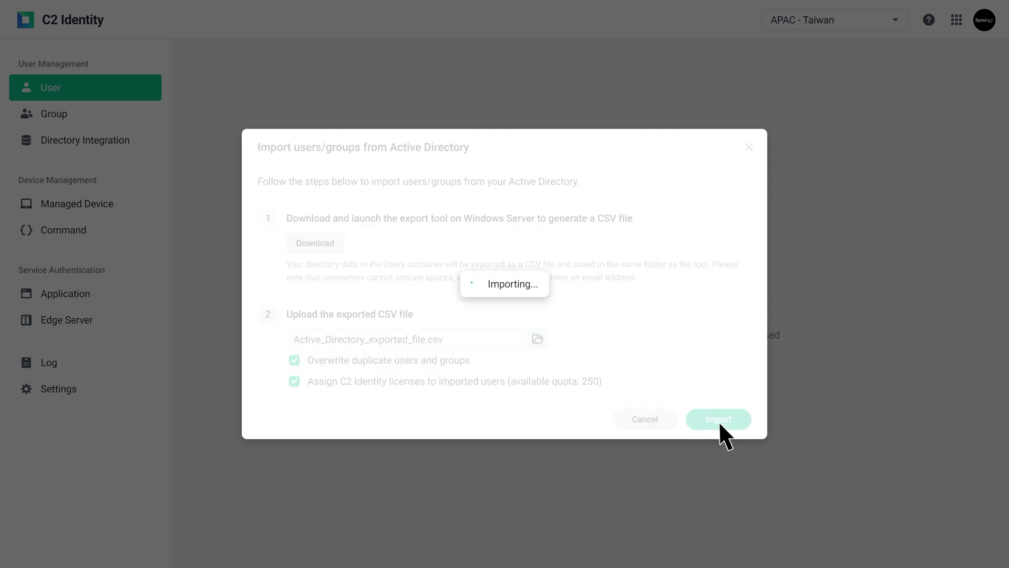
left_click(616, 325)
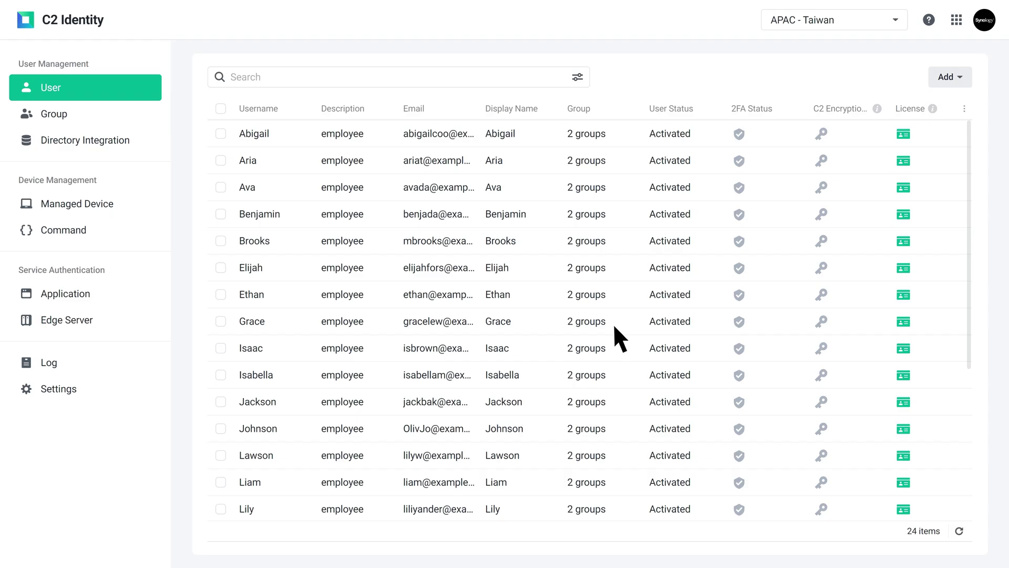
Show the Group list, where Everyone holds 24 users alongside ADM, MIS and Marketing.
left_click(74, 116)
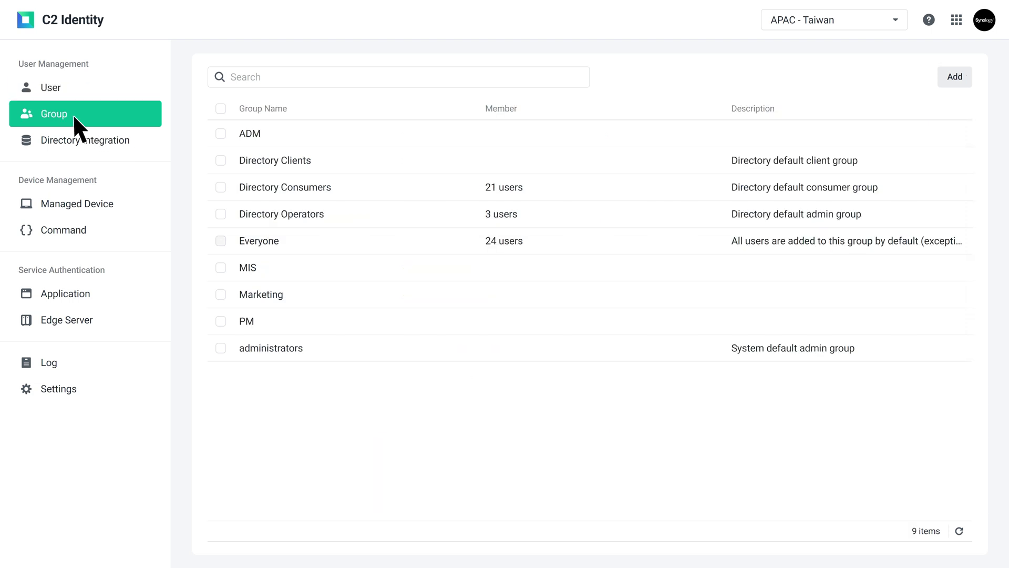